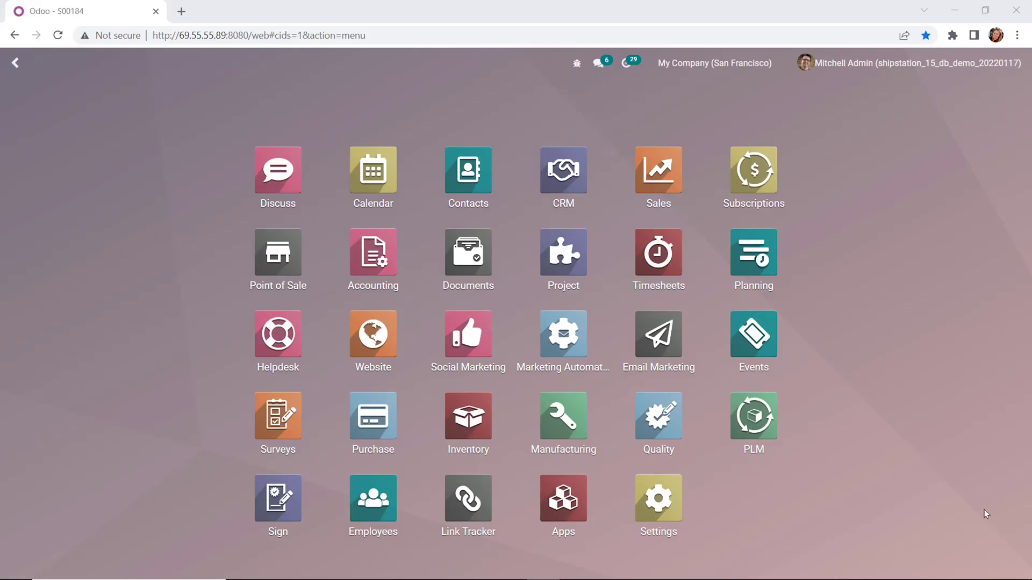
Open Deco Addict's confirmed sales order S00184 from the Sales quotations
{"action": "left_click", "coordinate": [644, 173]}
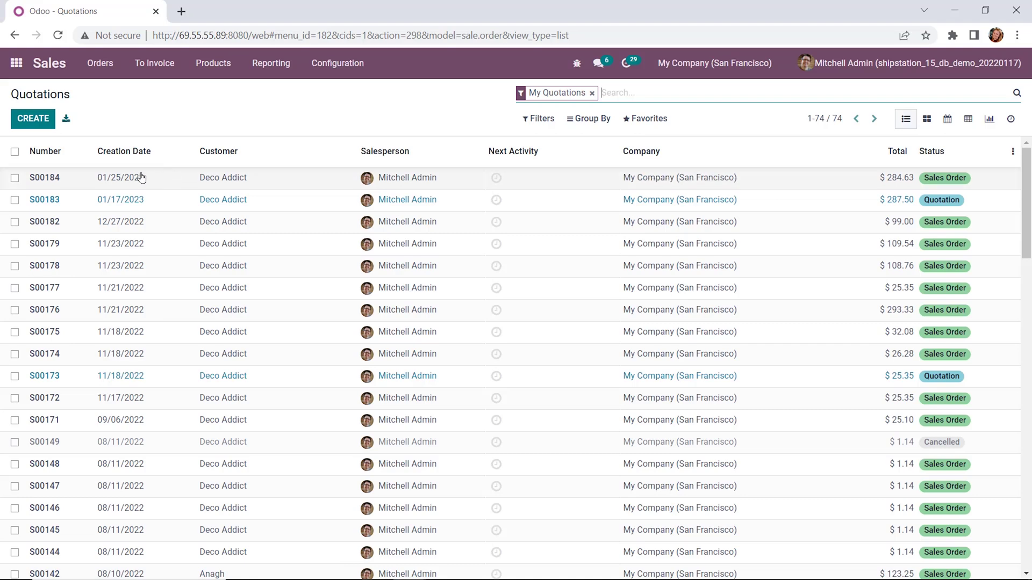
{"action": "left_click", "coordinate": [107, 181]}
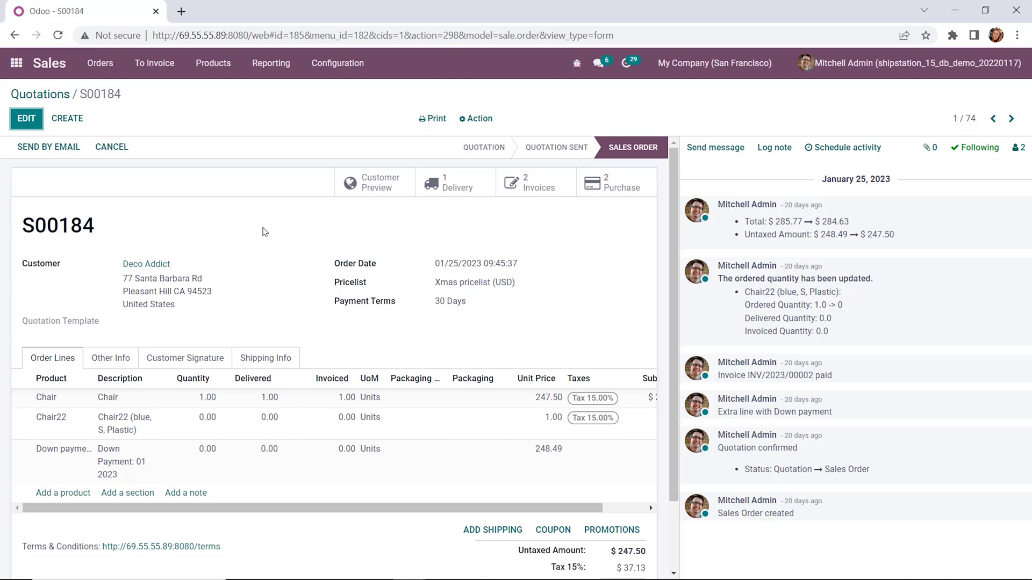
Turn on Customer Addresses in Sales settings, save, and return to the Quotations list
{"action": "left_click", "coordinate": [348, 70]}
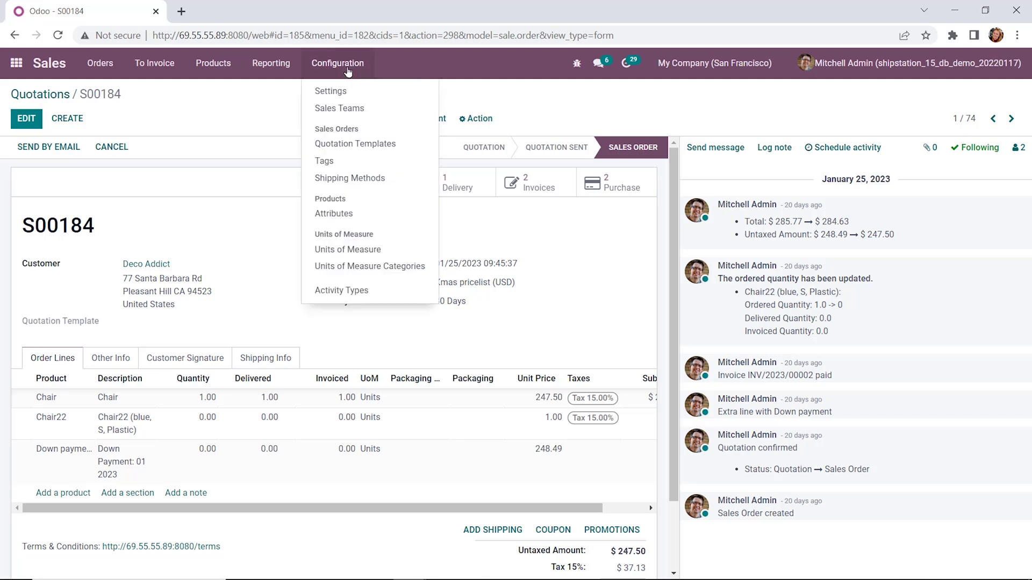
{"action": "left_click", "coordinate": [342, 94]}
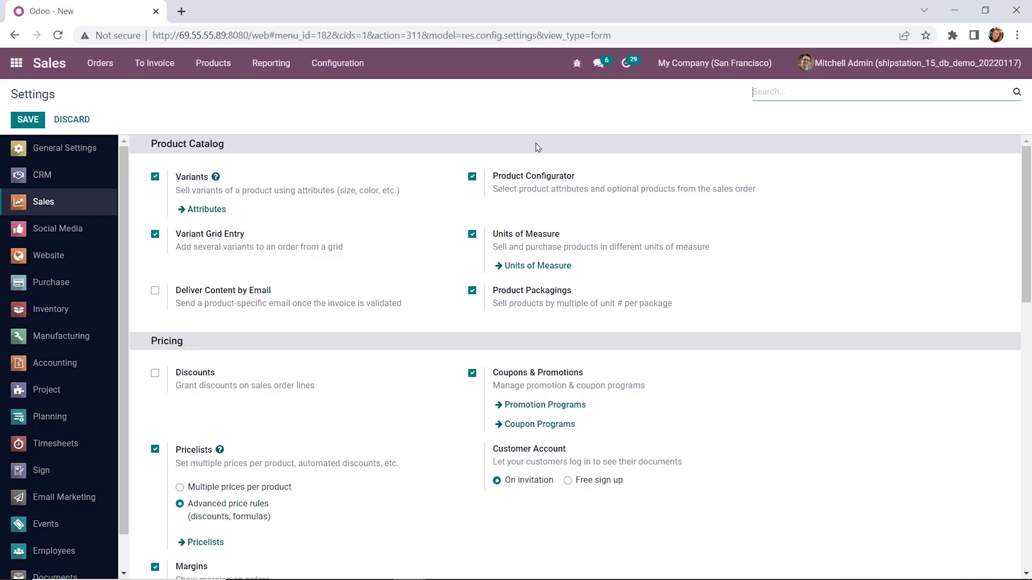
{"action": "type", "text": "addres"}
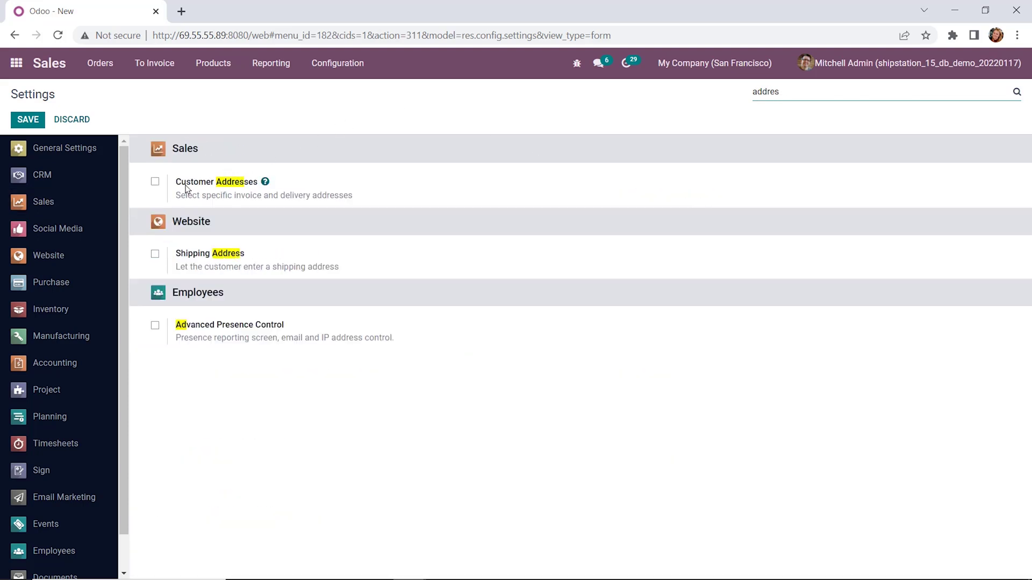
{"action": "left_click", "coordinate": [154, 183]}
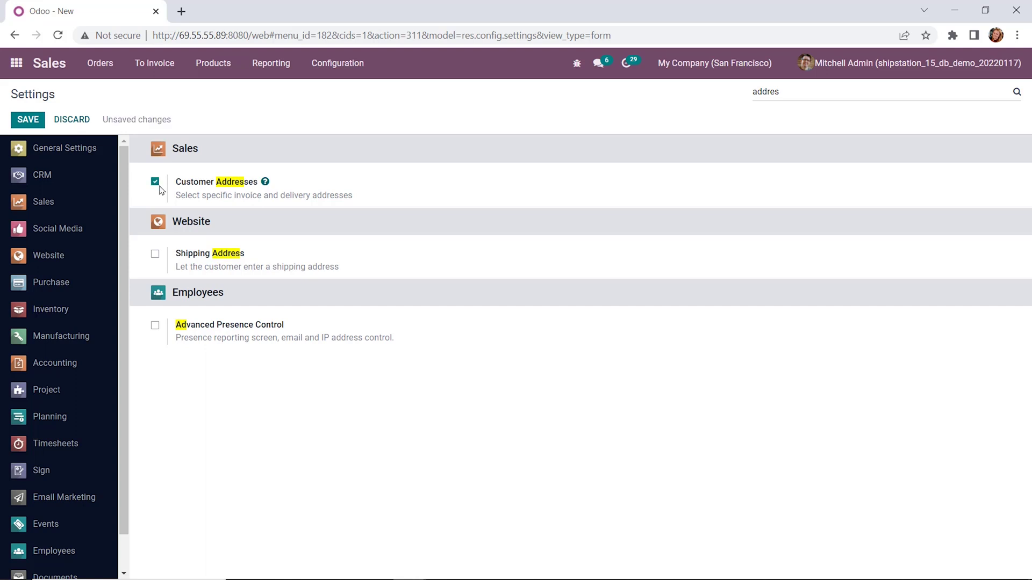
{"action": "left_click", "coordinate": [30, 119]}
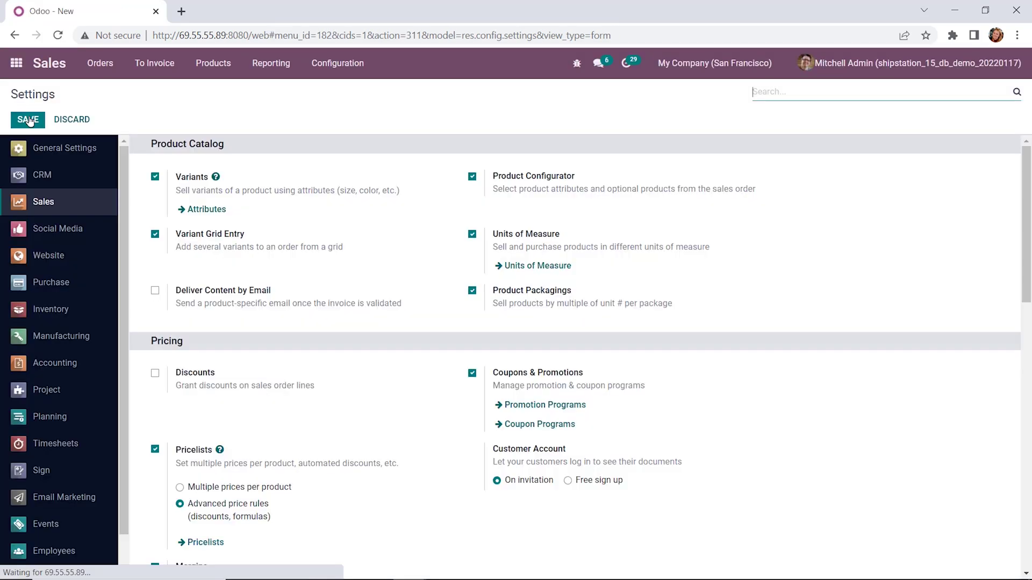
{"action": "left_click", "coordinate": [97, 64]}
{"action": "left_click", "coordinate": [101, 91]}
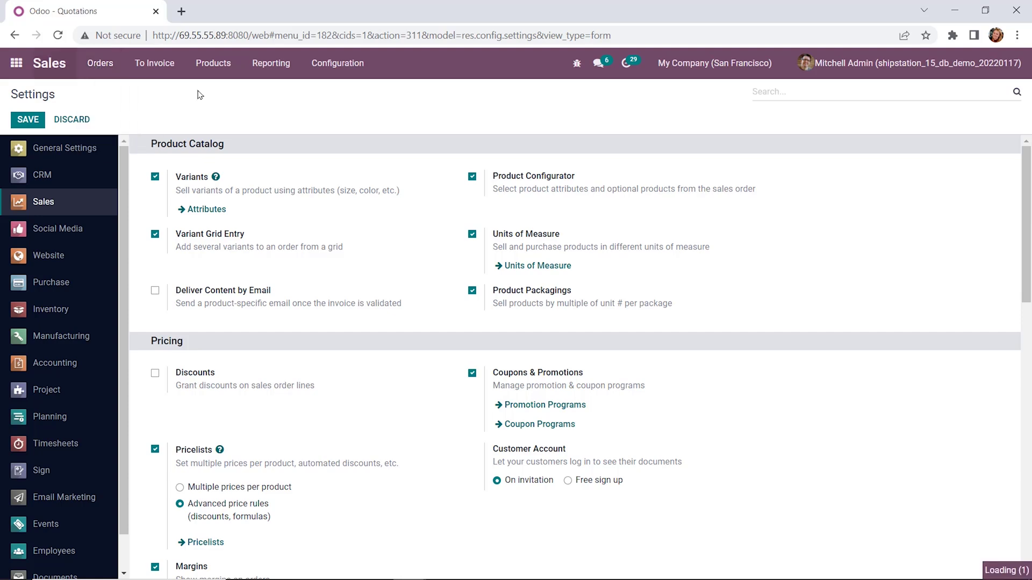
Reopen order S00184 to see its separate Invoice Address and Delivery Address fields
{"action": "left_click", "coordinate": [143, 185]}
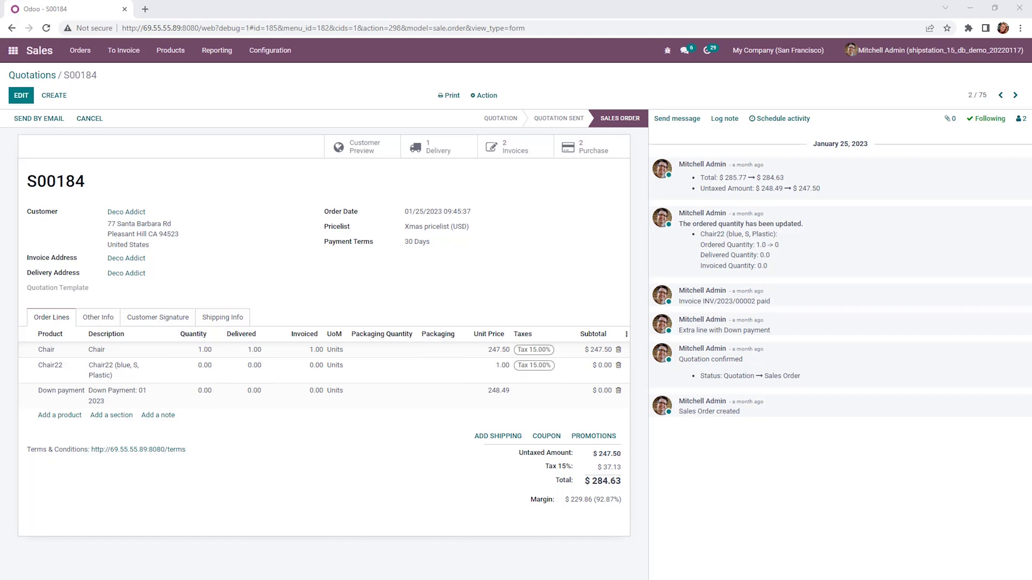
Create a new company customer named 'The General Store'
{"action": "left_click", "coordinate": [82, 50]}
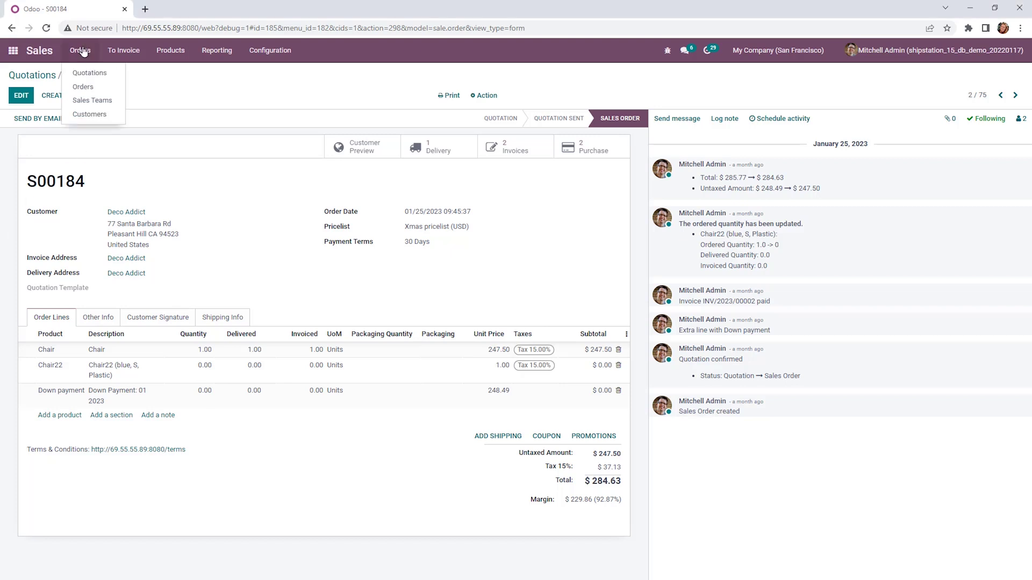
{"action": "left_click", "coordinate": [91, 116]}
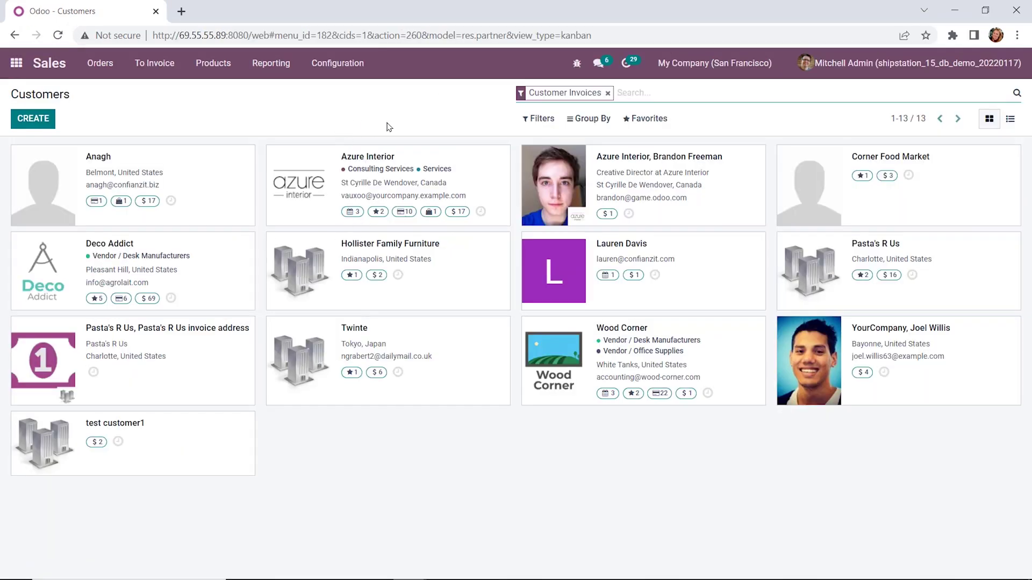
{"action": "left_click", "coordinate": [42, 123]}
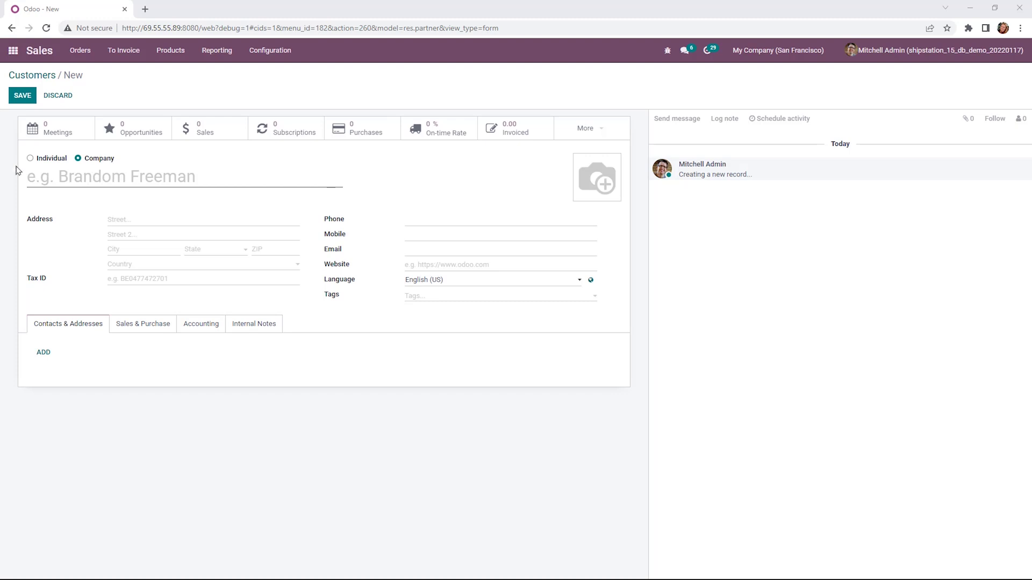
{"action": "left_click", "coordinate": [50, 173]}
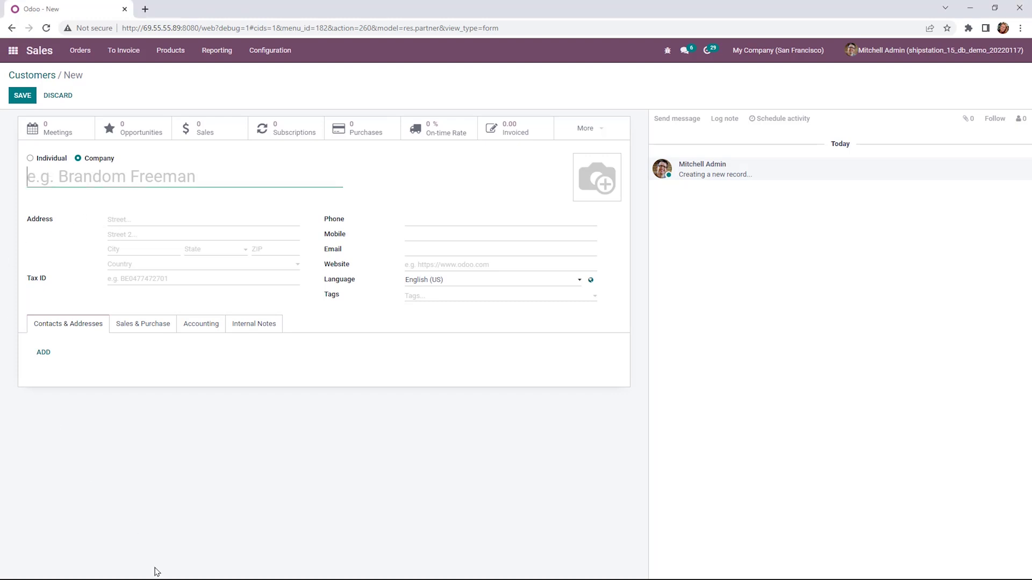
{"action": "type", "text": "The "}
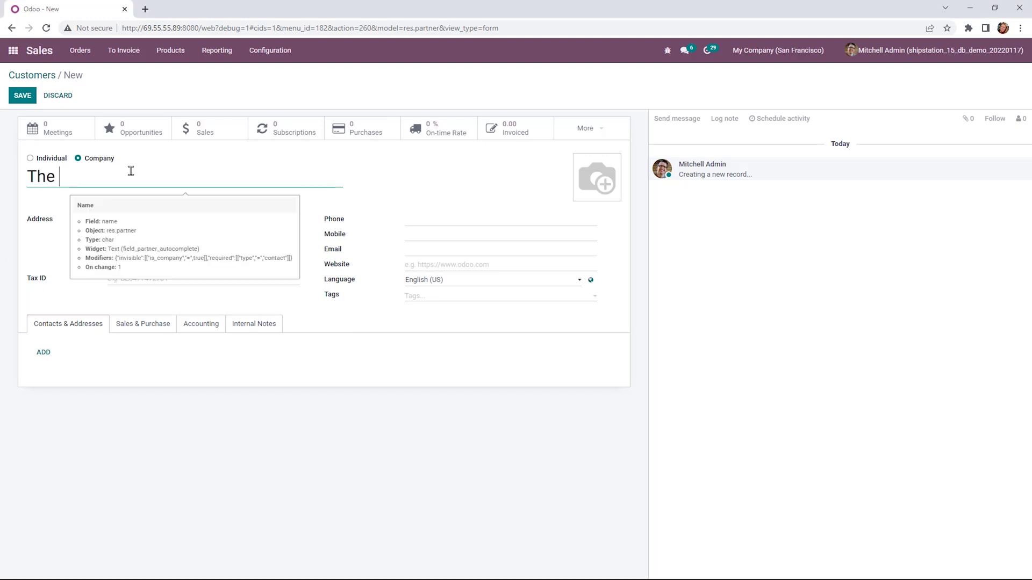
{"action": "type", "text": "General Store"}
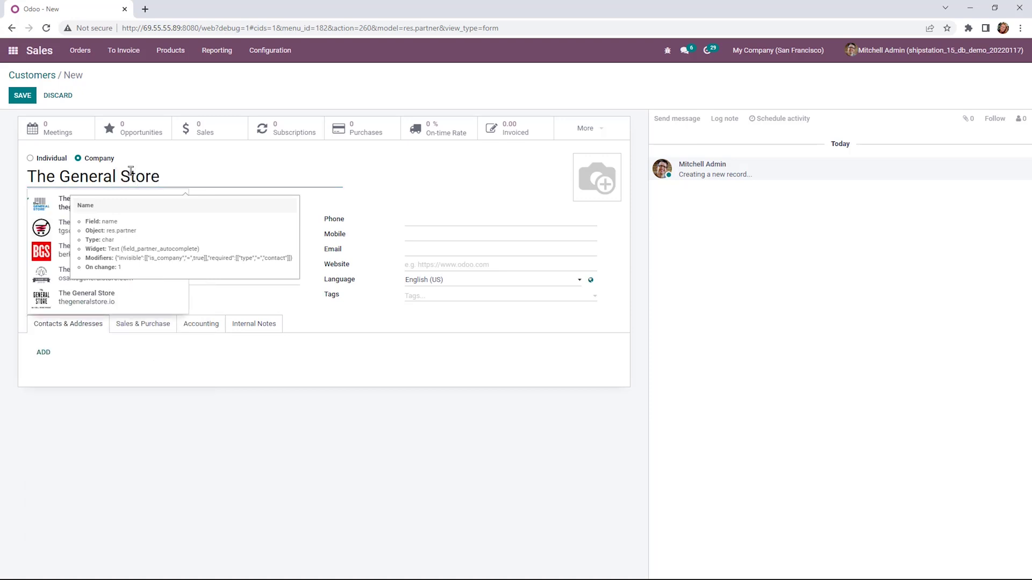
{"action": "left_click", "coordinate": [198, 218]}
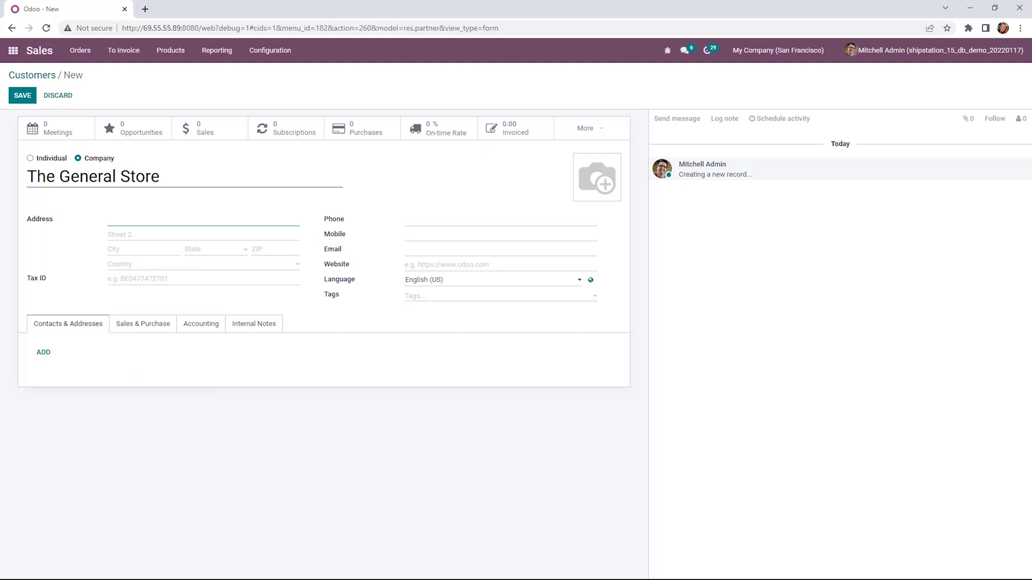
{"action": "type", "text": "240 10th Ave"}
{"action": "key", "text": "Tab"}
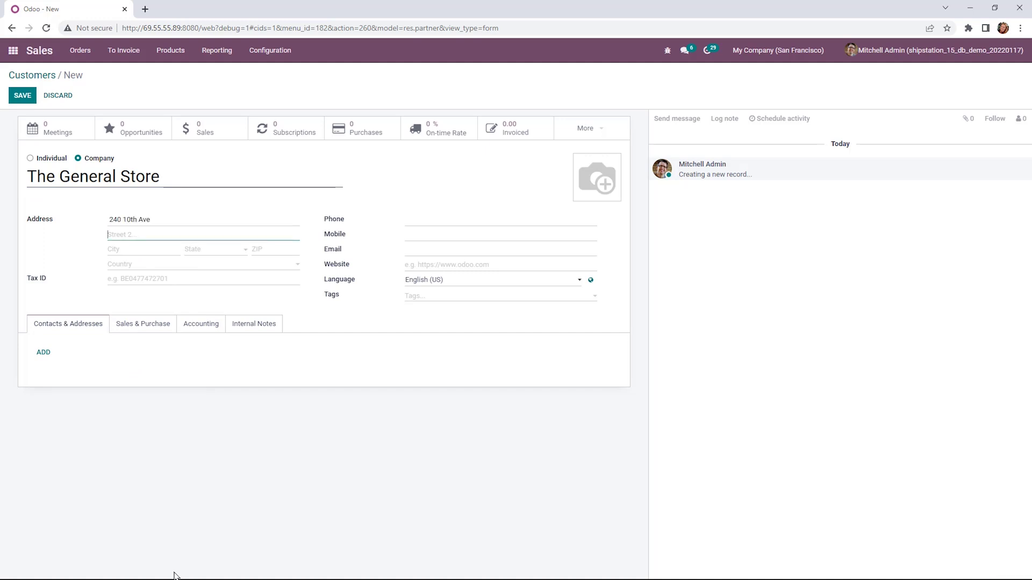
{"action": "type", "text": "Building A"}
{"action": "key", "text": "Tab"}
{"action": "type", "text": "Belmont"}
{"action": "key", "text": "Tab"}
{"action": "type", "text": "North"}
{"action": "key", "text": "Tab"}
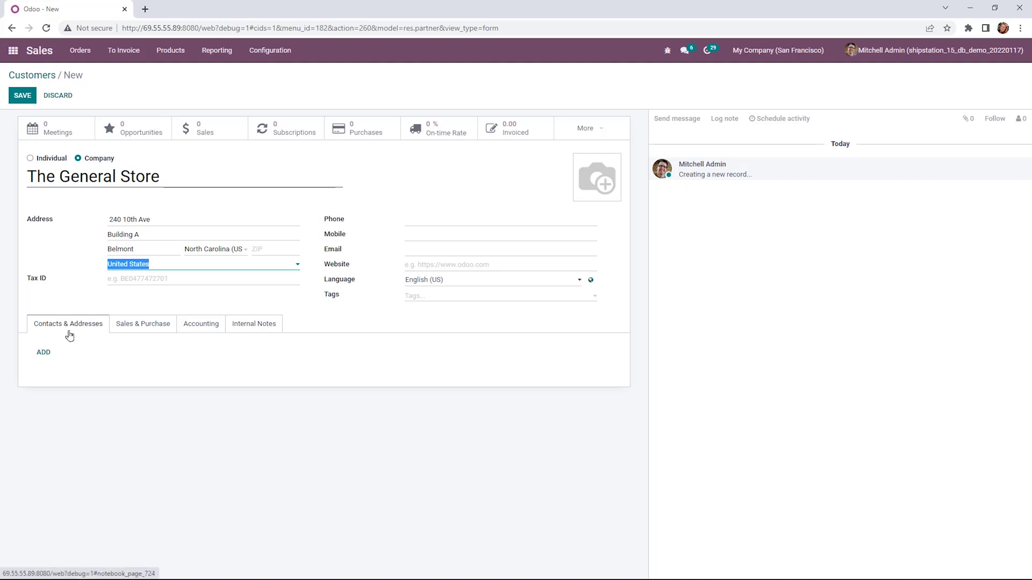
{"action": "left_click", "coordinate": [44, 353]}
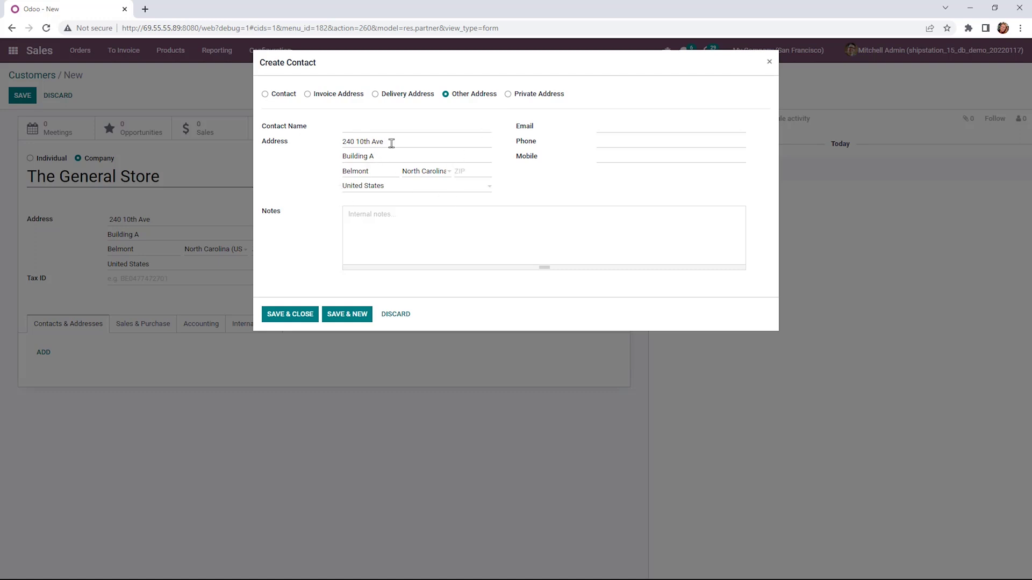
{"action": "left_click", "coordinate": [340, 98]}
{"action": "left_click", "coordinate": [369, 127]}
{"action": "type", "text": "Accounting Depar"}
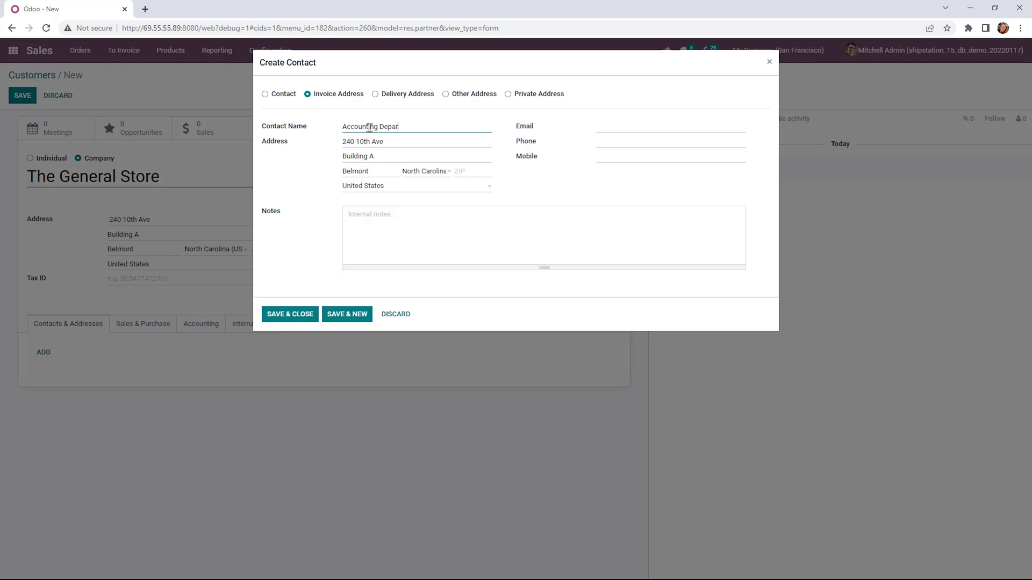
{"action": "type", "text": "tment"}
{"action": "left_click", "coordinate": [385, 156]}
{"action": "key", "text": "BackSpace"}
{"action": "type", "text": "B"}
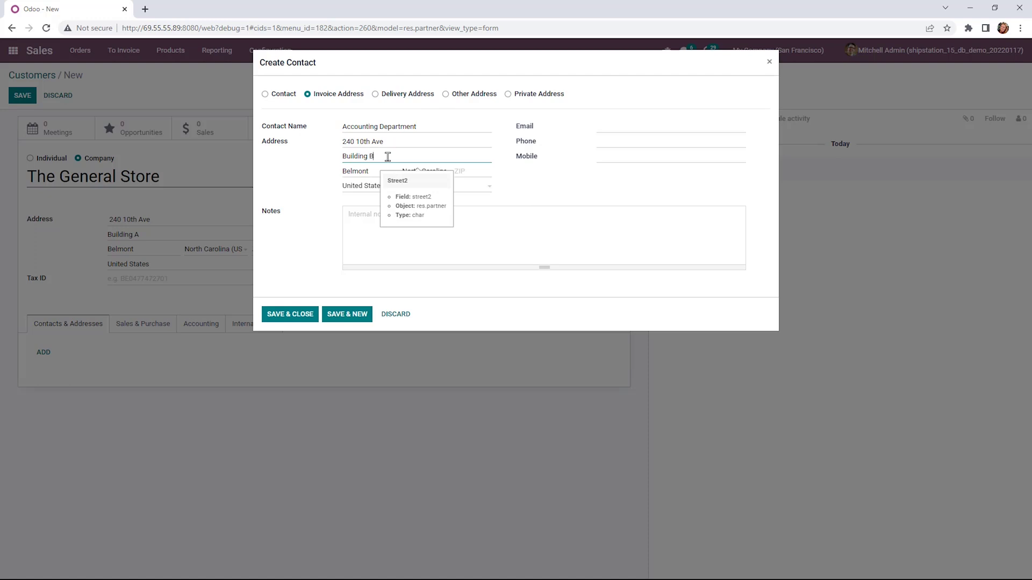
{"action": "left_click", "coordinate": [575, 193]}
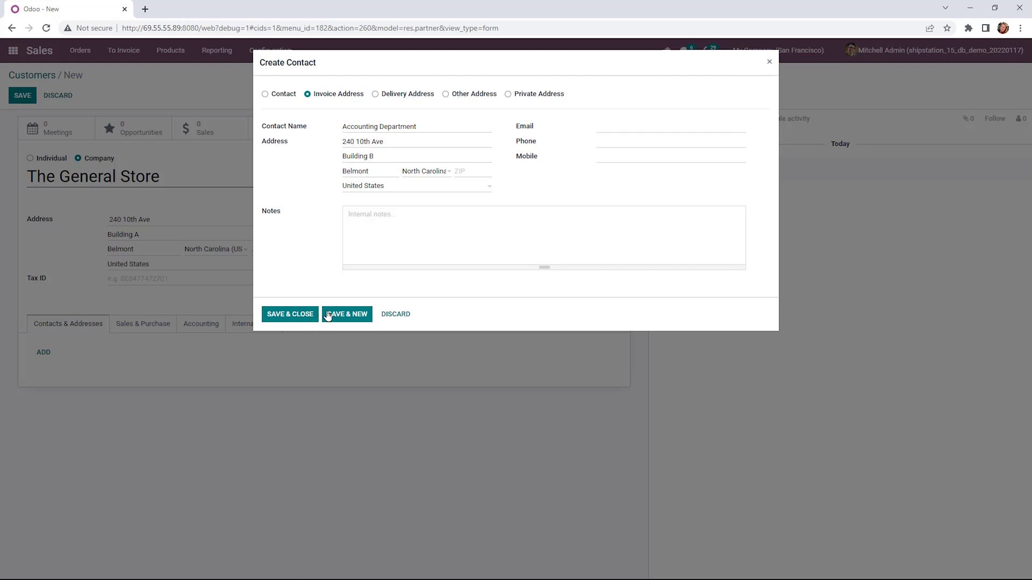
{"action": "left_click", "coordinate": [308, 325]}
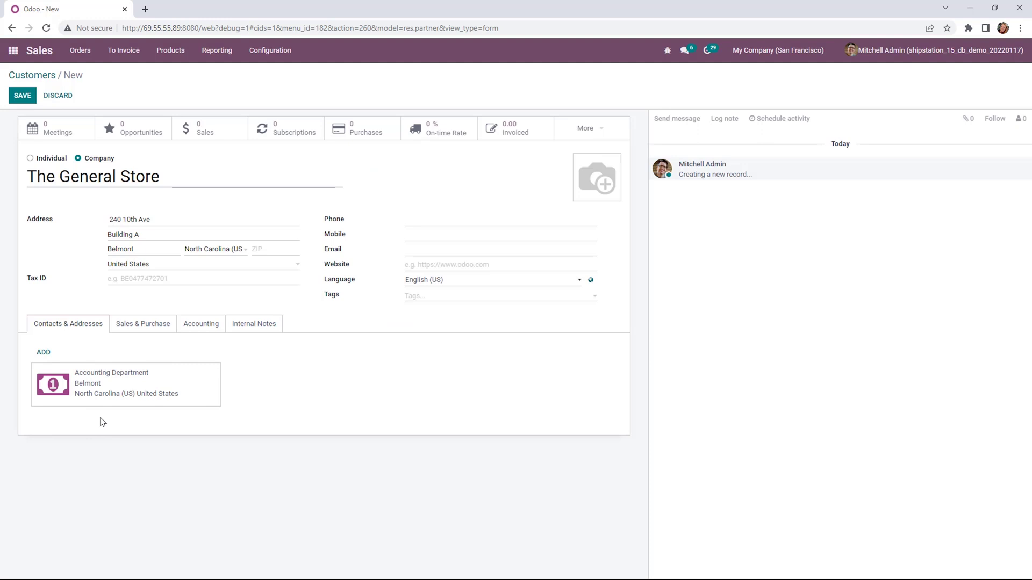
Add a 'Warehouse Department' delivery address in Building C for the store
{"action": "left_click", "coordinate": [41, 356]}
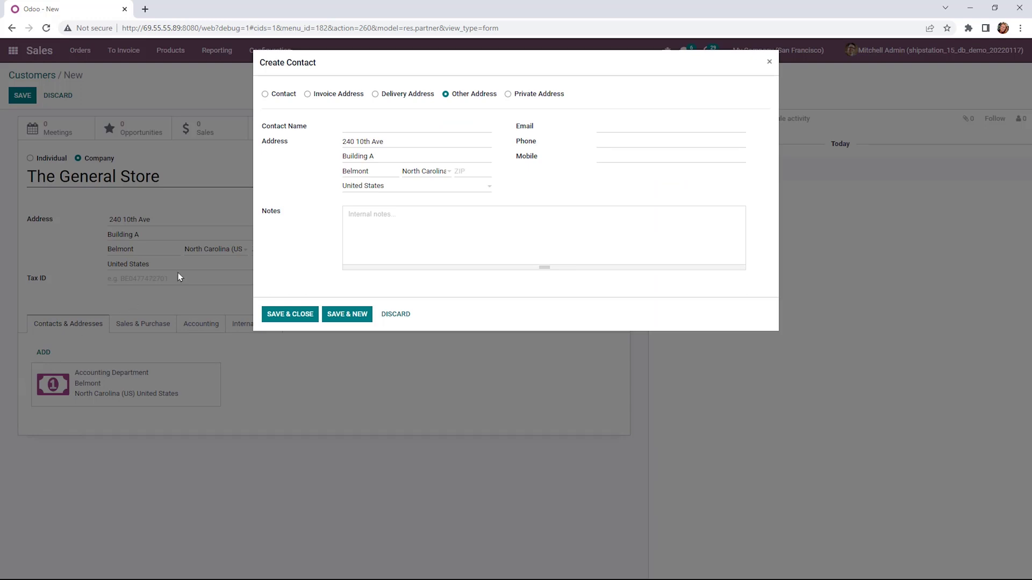
{"action": "left_click", "coordinate": [425, 97]}
{"action": "left_click", "coordinate": [379, 159]}
{"action": "mouse_move", "coordinate": [419, 174]}
{"action": "left_click", "coordinate": [348, 127]}
{"action": "type", "text": "Warehouse Department"}
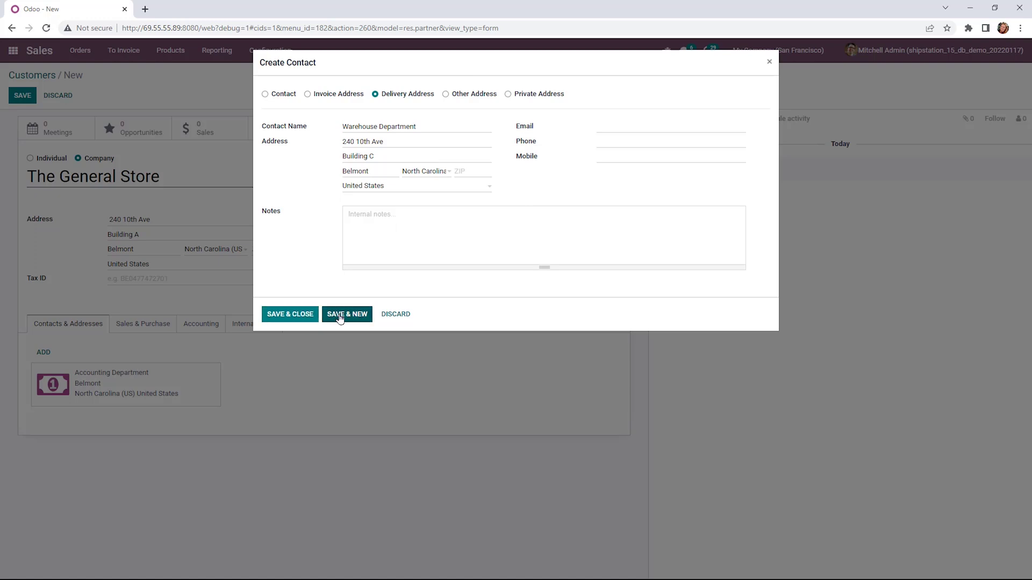
{"action": "left_click", "coordinate": [308, 317]}
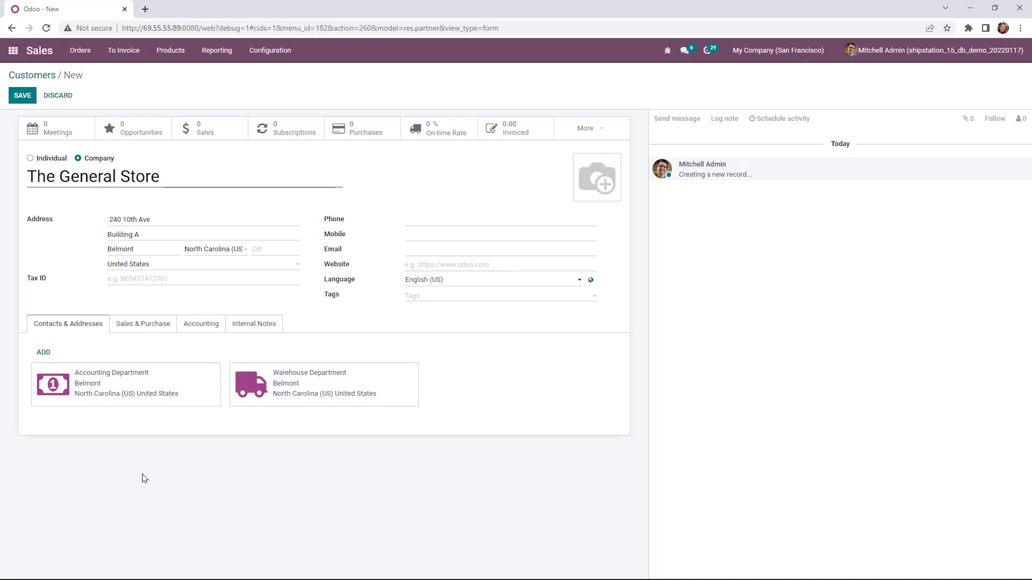
Return to the Customers overview via the breadcrumb, saving The General Store
{"action": "left_click", "coordinate": [45, 80]}
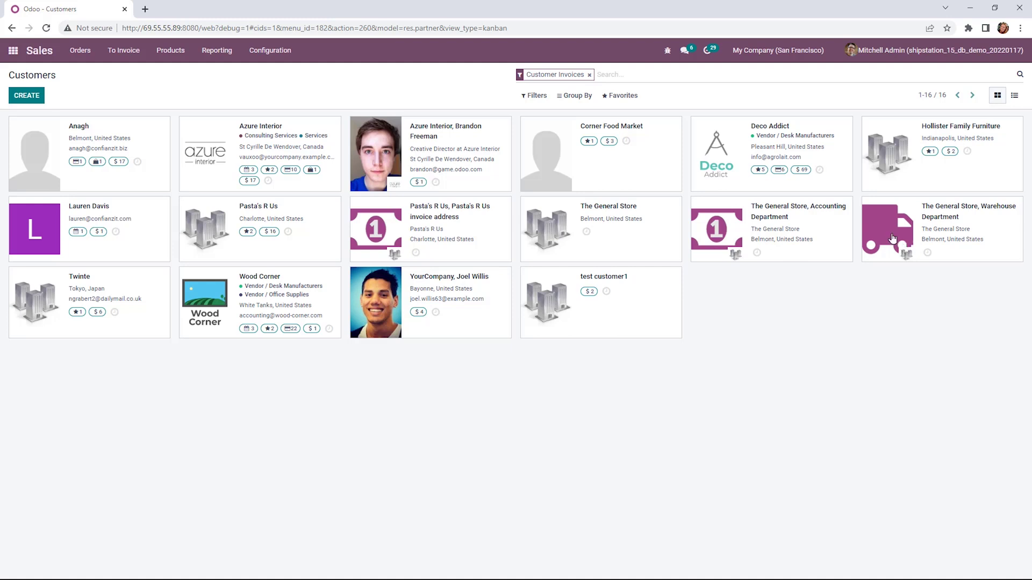
Group customers by company in list view and expand The General Store's contacts
{"action": "left_click", "coordinate": [586, 104]}
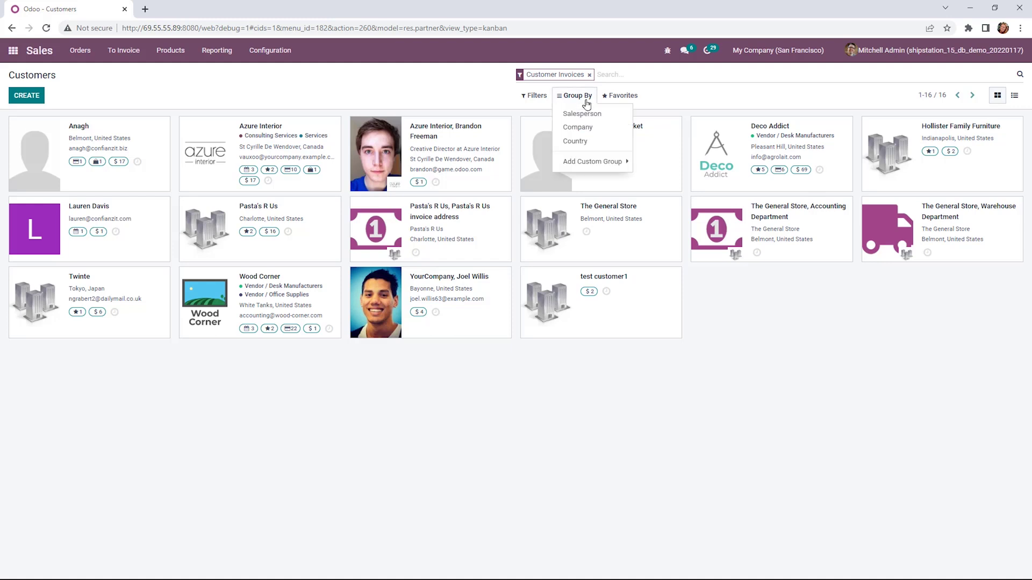
{"action": "left_click", "coordinate": [584, 133]}
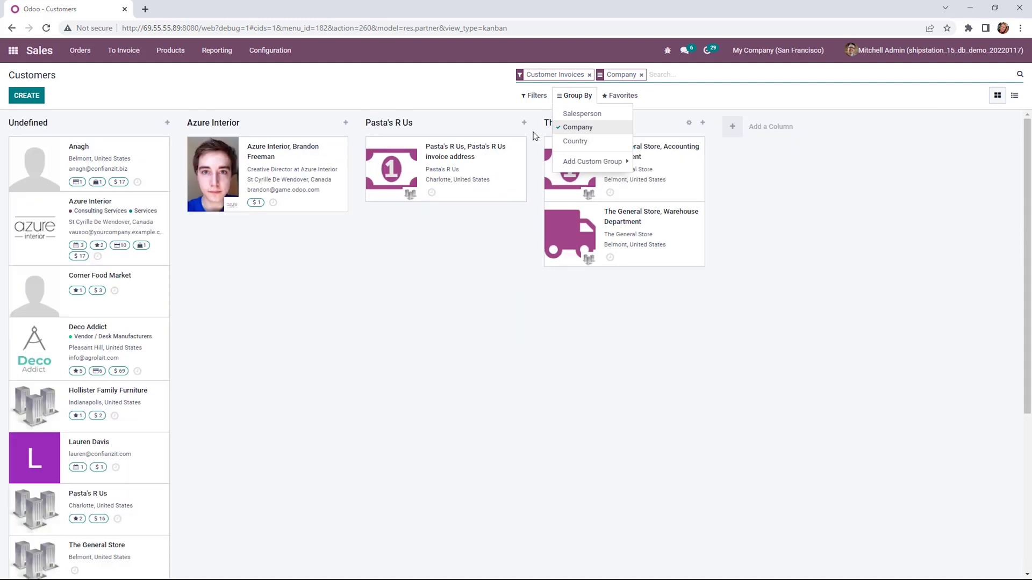
{"action": "left_click", "coordinate": [348, 296]}
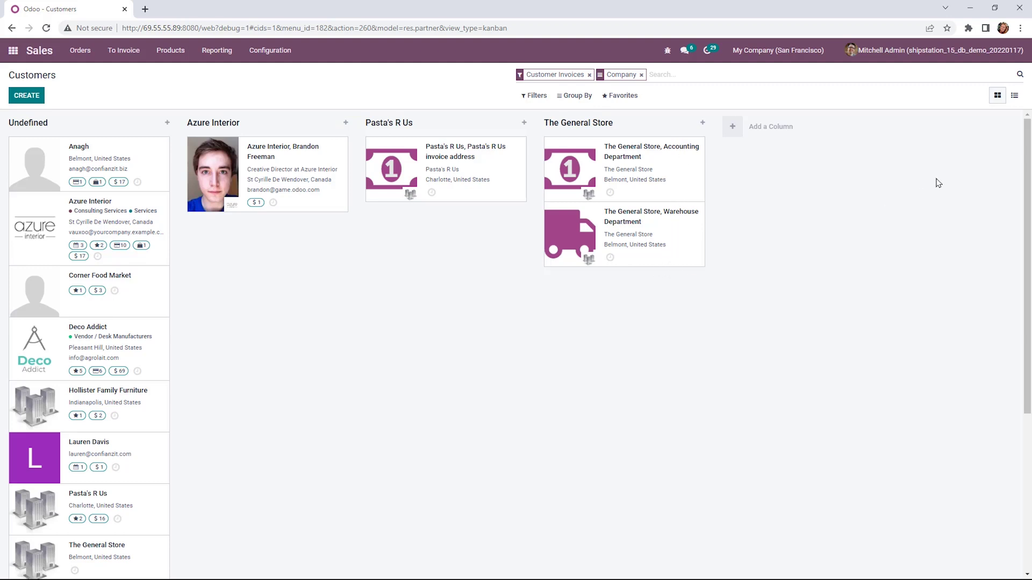
{"action": "left_click", "coordinate": [1015, 99]}
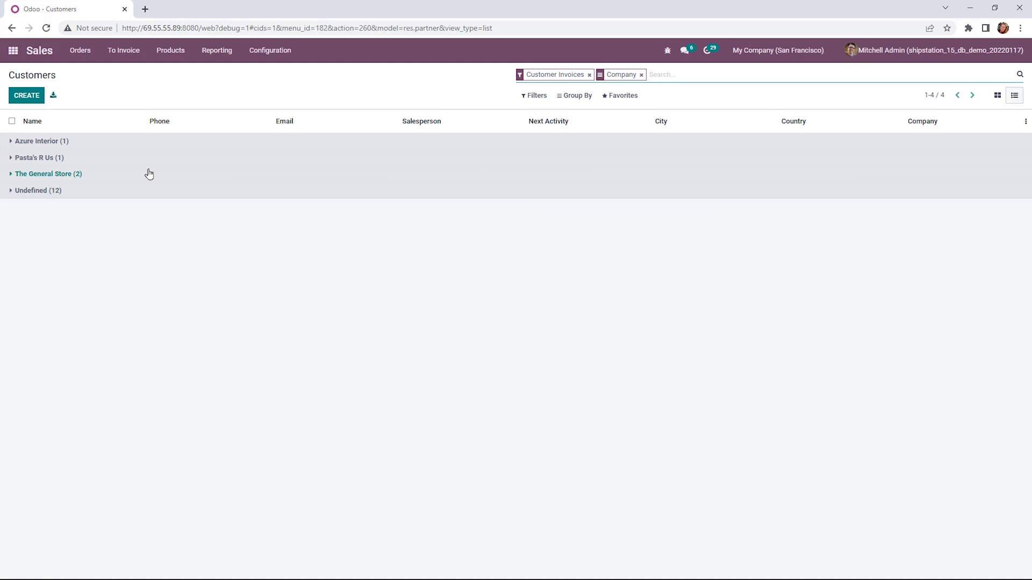
{"action": "left_click", "coordinate": [11, 174]}
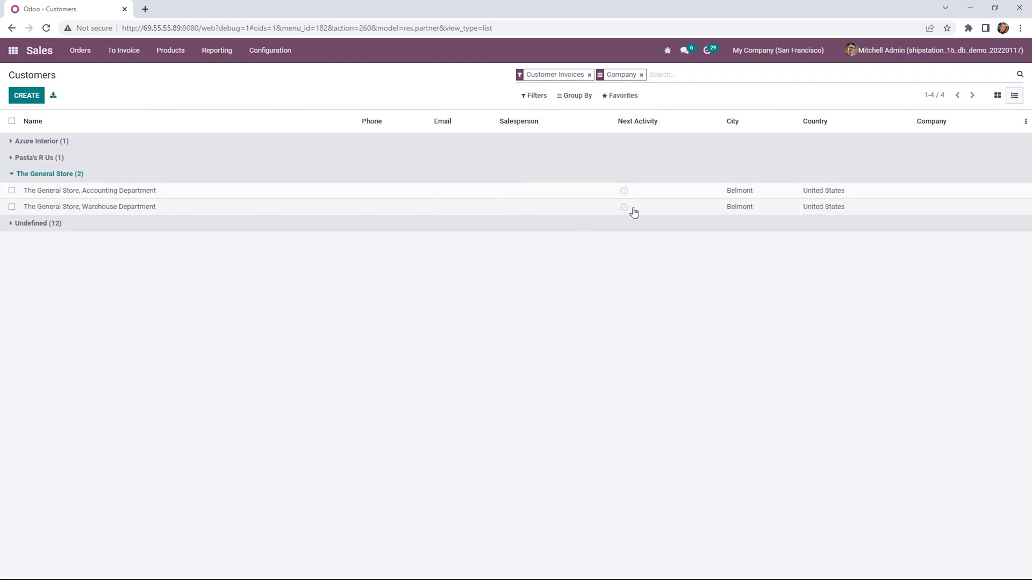
Clear the grouping and Customer Invoices facets, then filter the list to Companies
{"action": "left_click", "coordinate": [641, 75]}
{"action": "left_click", "coordinate": [589, 75]}
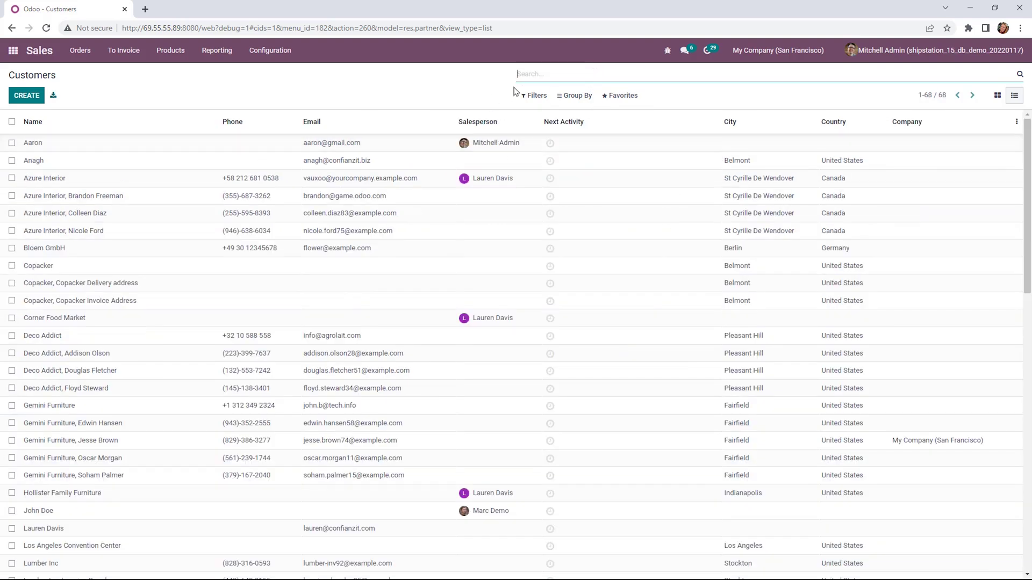
{"action": "left_click", "coordinate": [525, 100]}
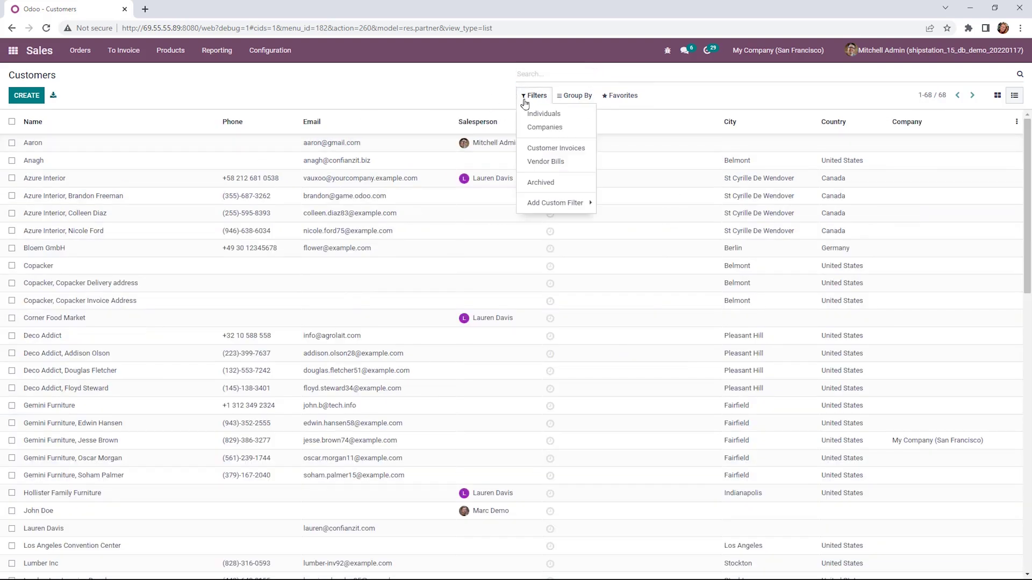
{"action": "left_click", "coordinate": [543, 131]}
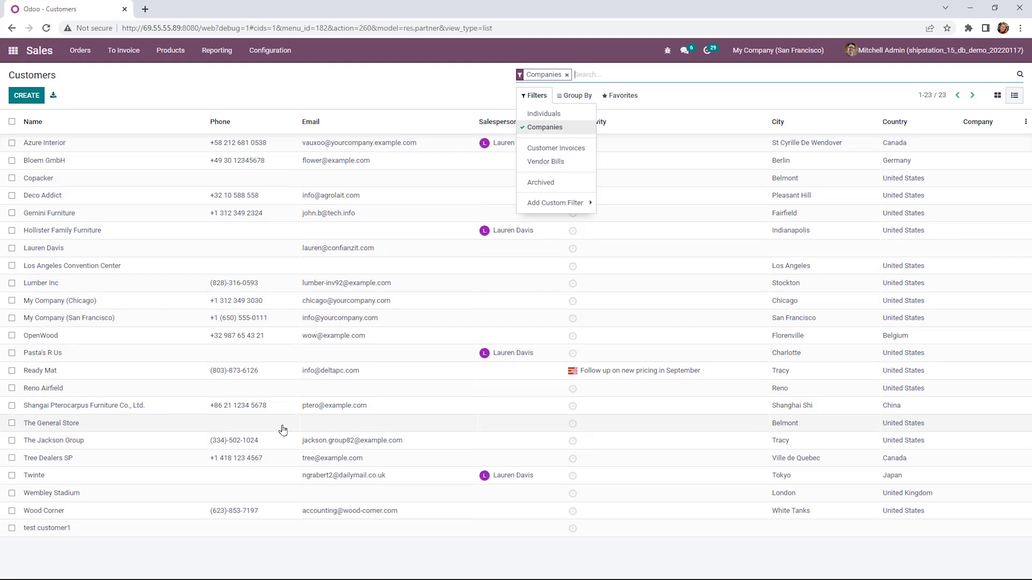
{"action": "left_click", "coordinate": [290, 429]}
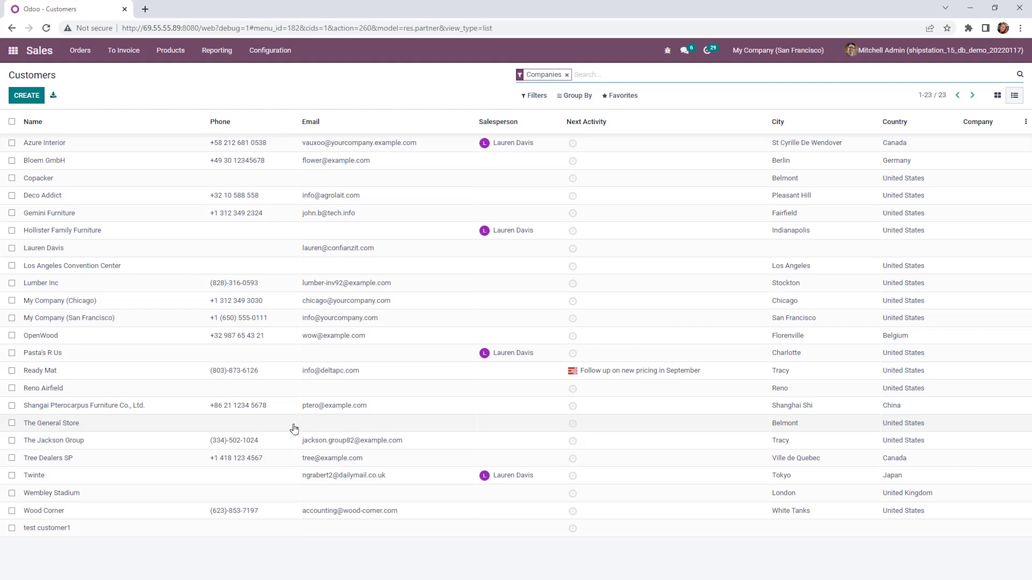
Create a new quotation with The General Store as the customer
{"action": "left_click", "coordinate": [83, 52]}
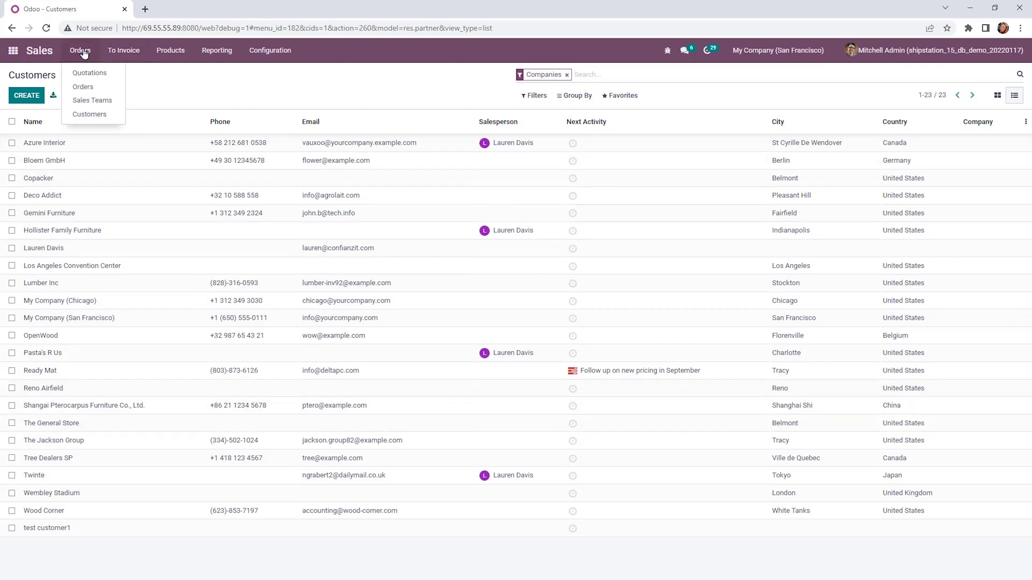
{"action": "left_click", "coordinate": [89, 80]}
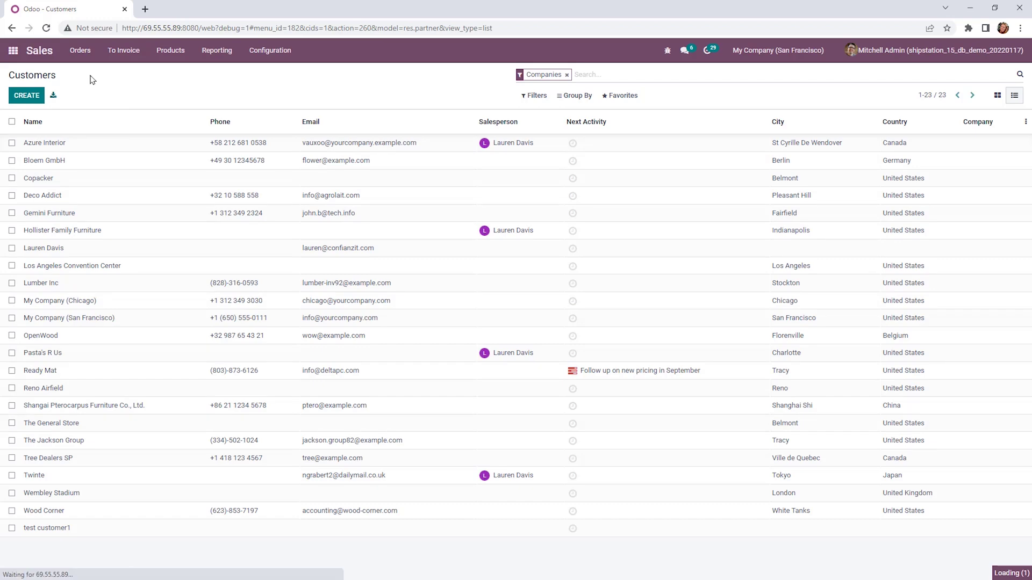
{"action": "left_click", "coordinate": [23, 96]}
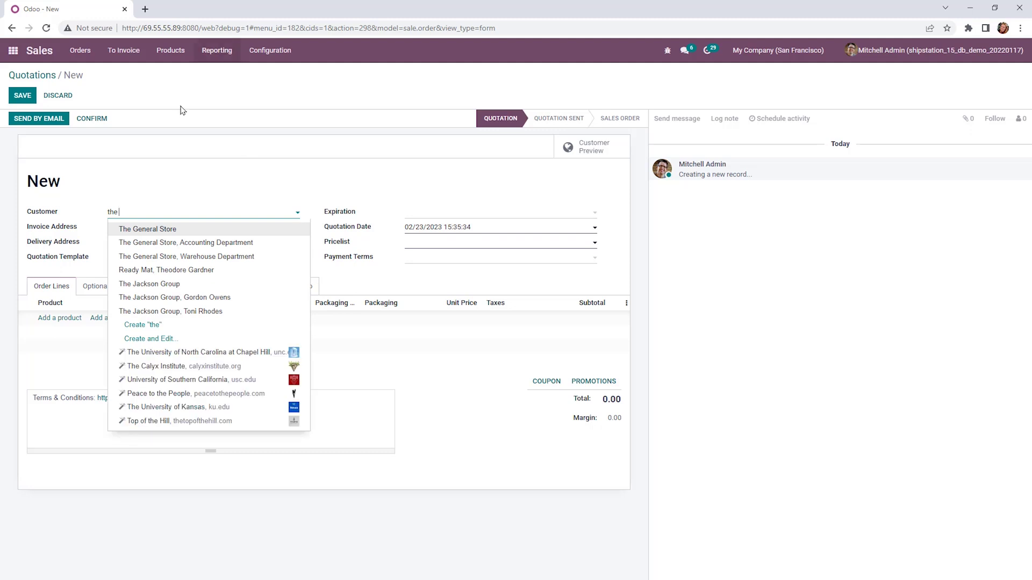
{"action": "left_click", "coordinate": [155, 230]}
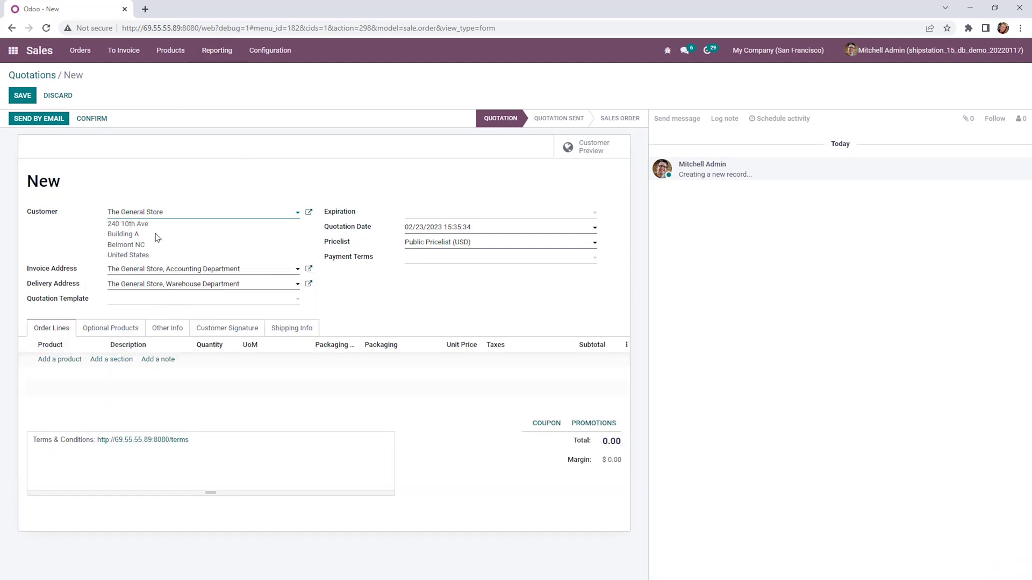